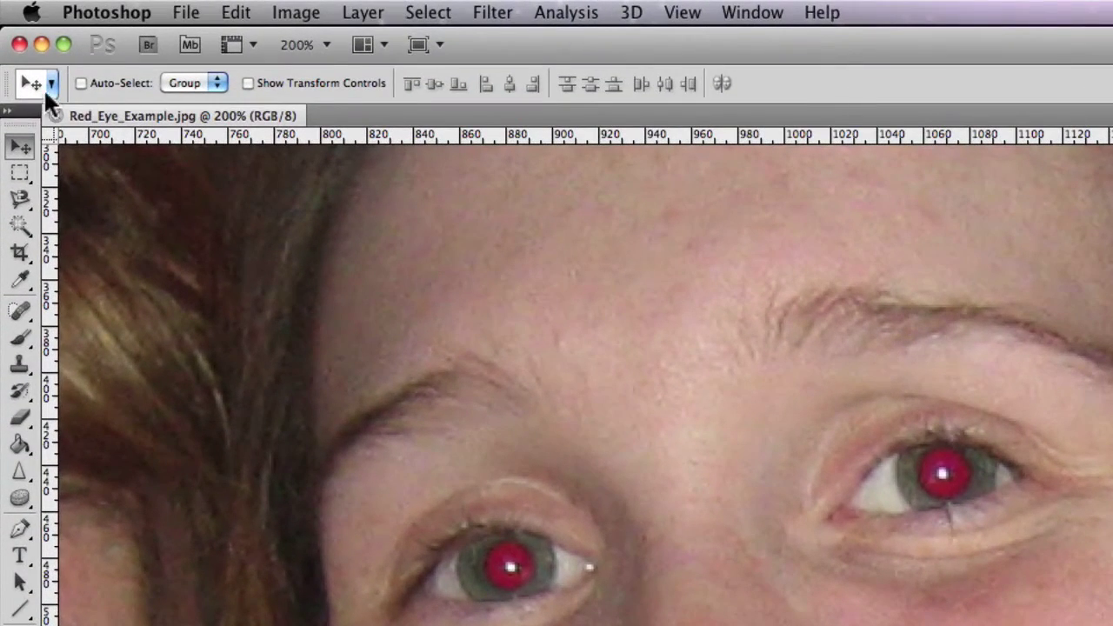
# Step: Pick the Red Eye Tool from the Spot Healing Brush tool group
pyautogui.click(16, 315)
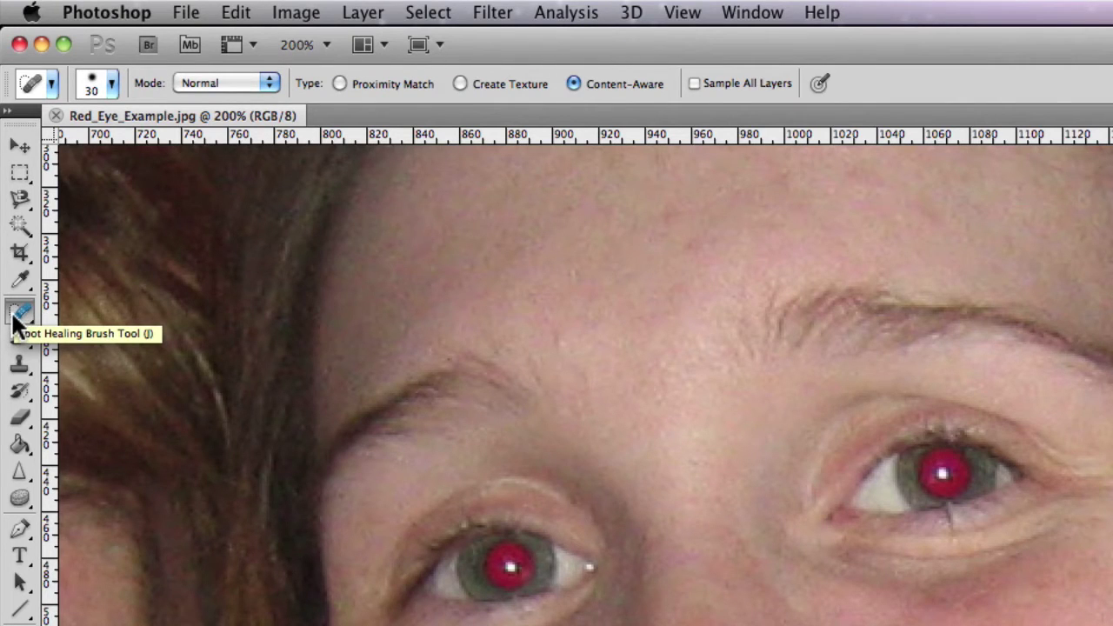
pyautogui.click(16, 319)
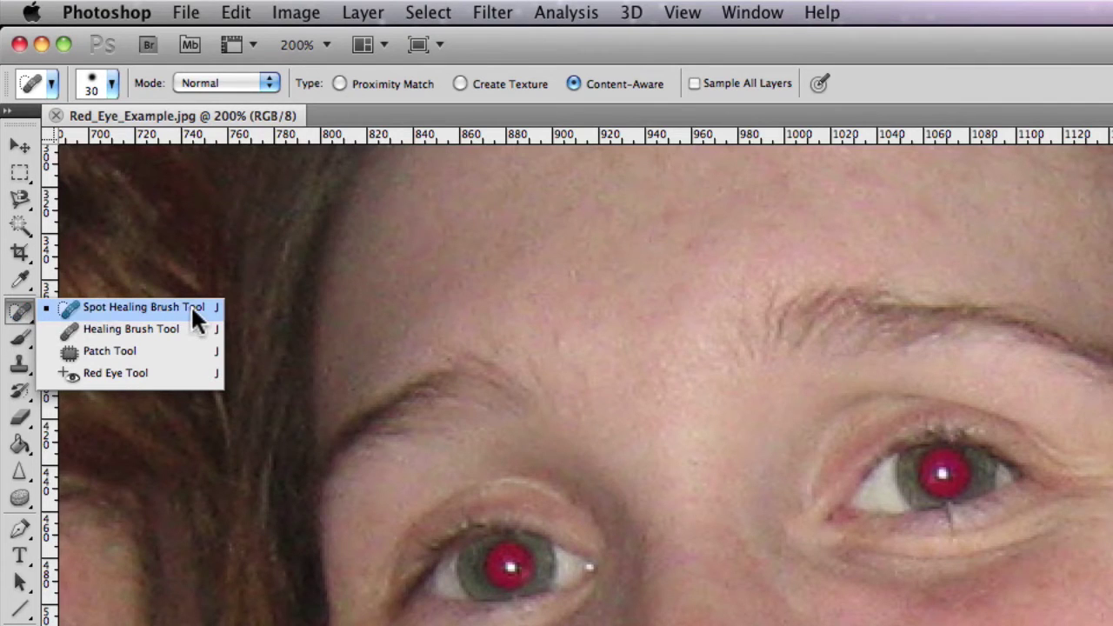
pyautogui.click(193, 374)
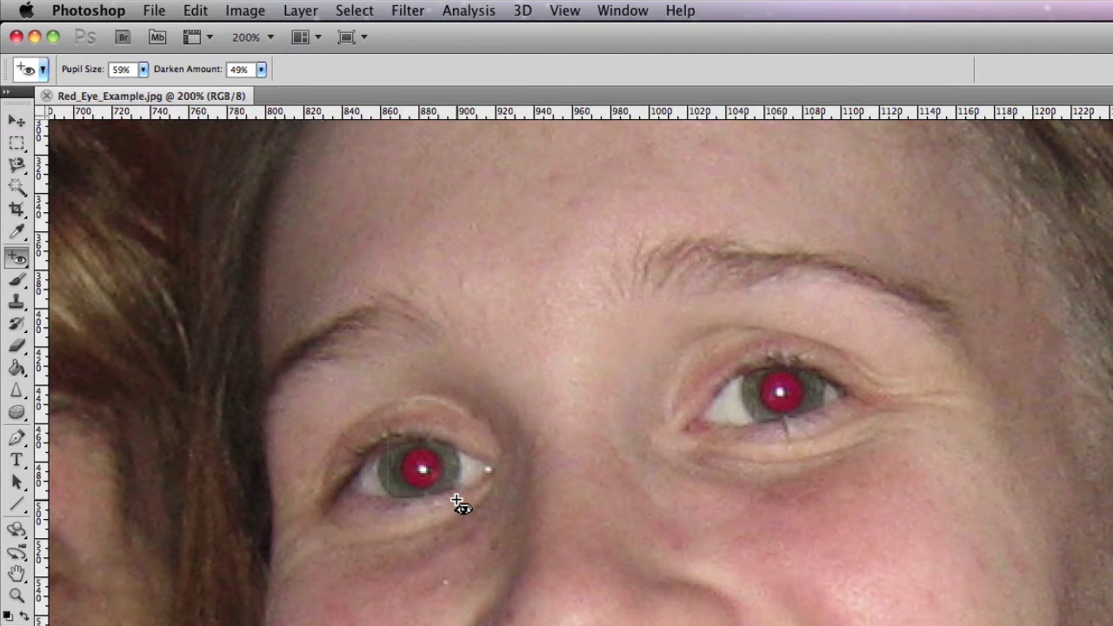
# Step: Raise Pupil Size to 80%, adjust Darken Amount, and correct the left eye's red pupil
pyautogui.click(457, 502)
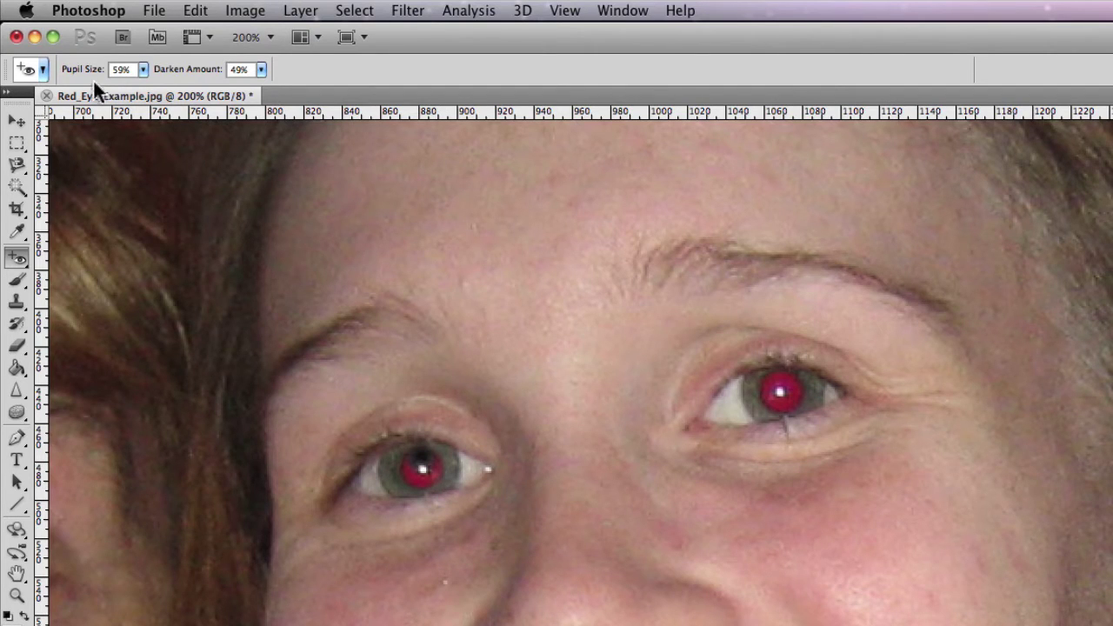
pyautogui.moveTo(80, 73)
pyautogui.mouseDown()
pyautogui.moveTo(97, 77)
pyautogui.moveTo(86, 75)
pyautogui.mouseUp()
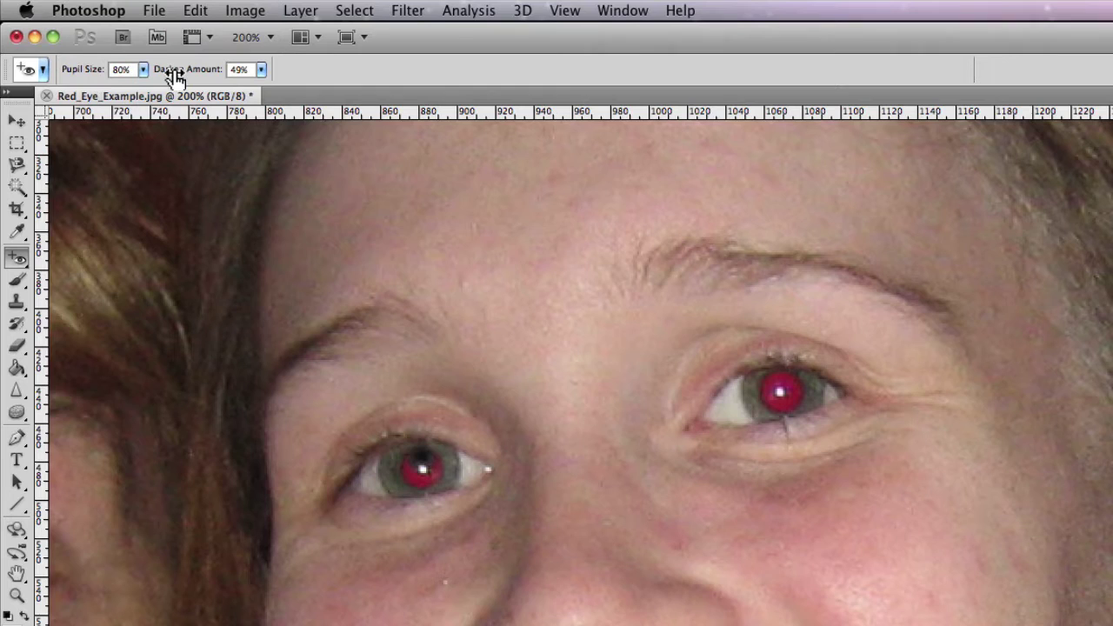
pyautogui.moveTo(176, 78); pyautogui.dragTo(177, 72)
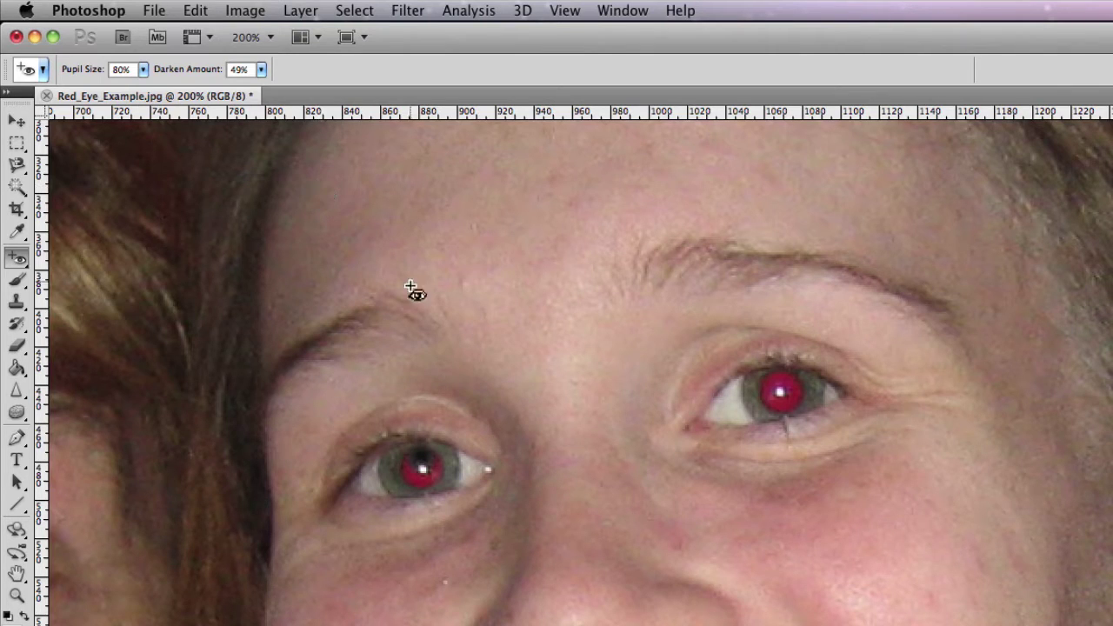
pyautogui.click(451, 497)
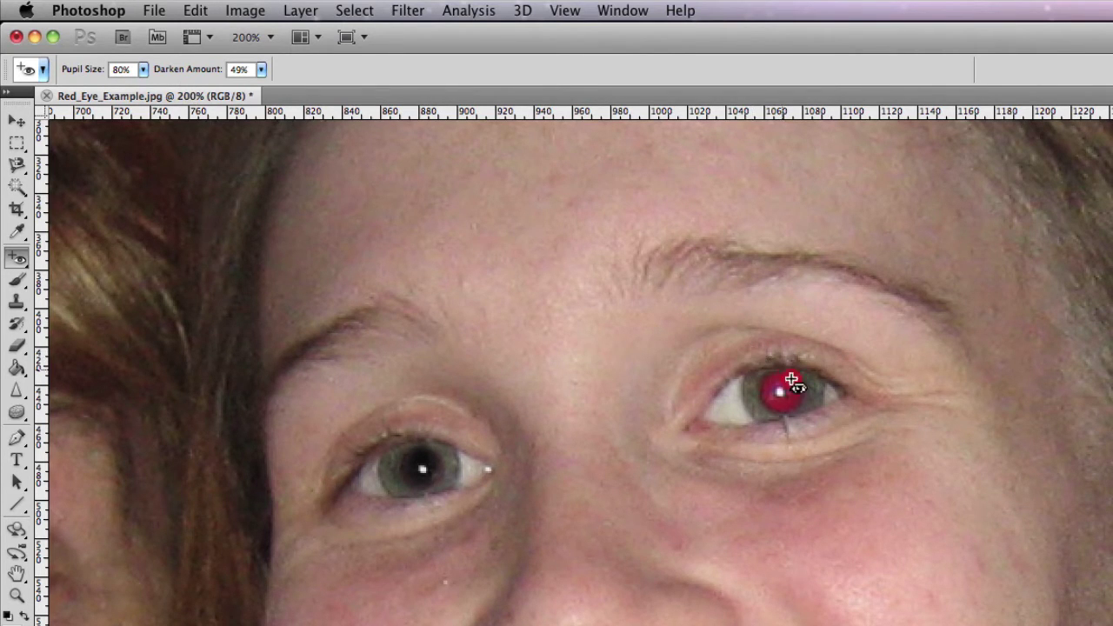
# Step: Darken the right eye's red pupil with two Red Eye Tool passes
pyautogui.click(813, 427)
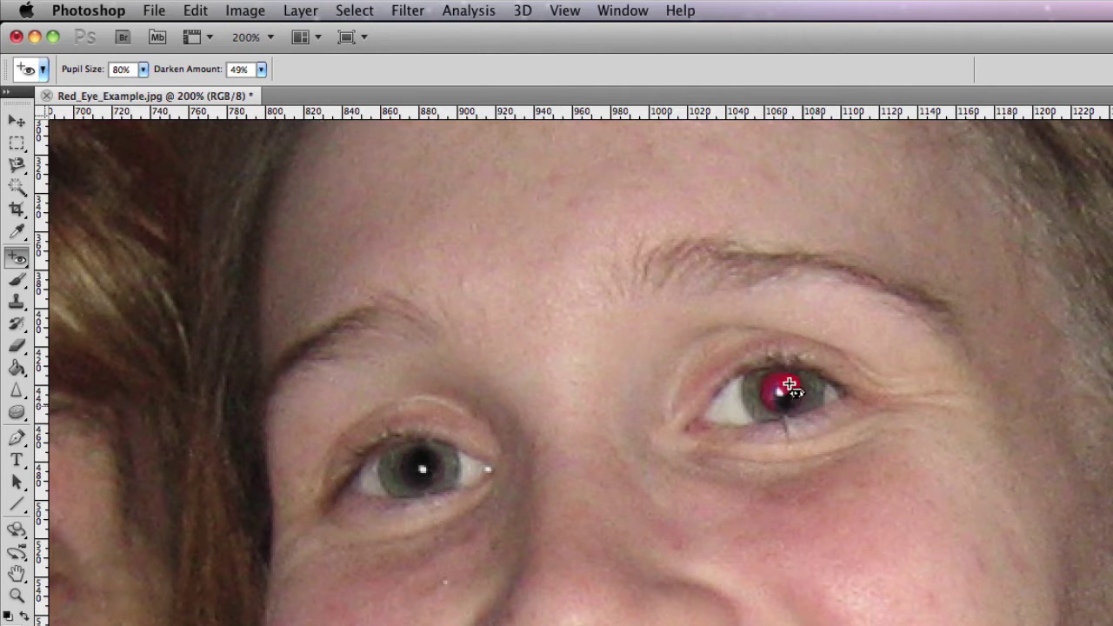
pyautogui.click(735, 355)
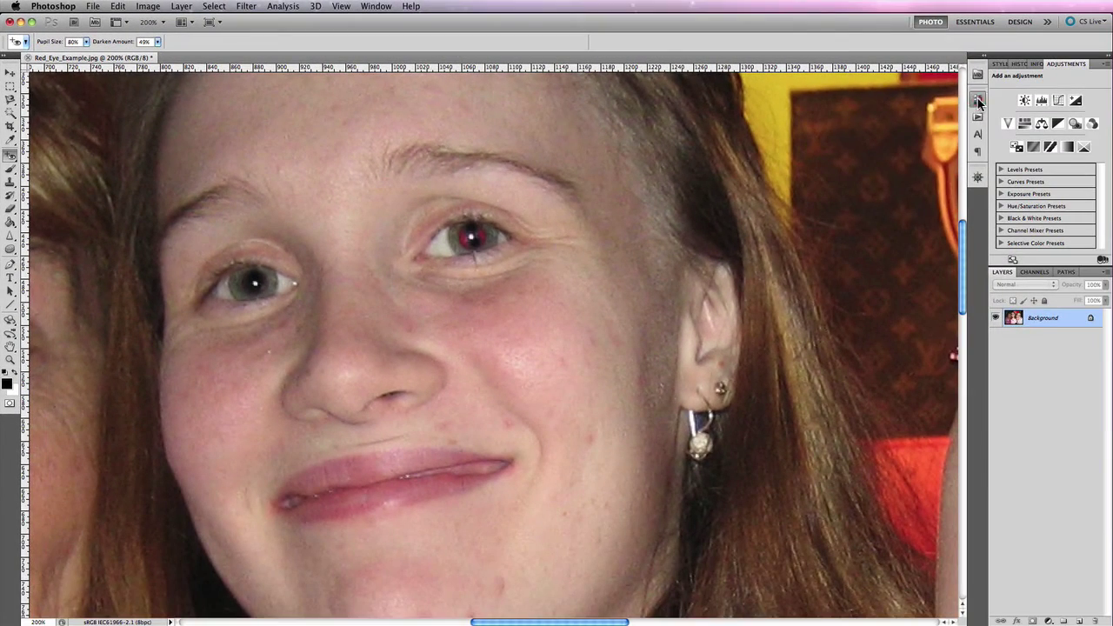
# Step: Revert Red_Eye_Example.jpg to its opened snapshot in the History panel
pyautogui.click(1033, 105)
pyautogui.click(933, 114)
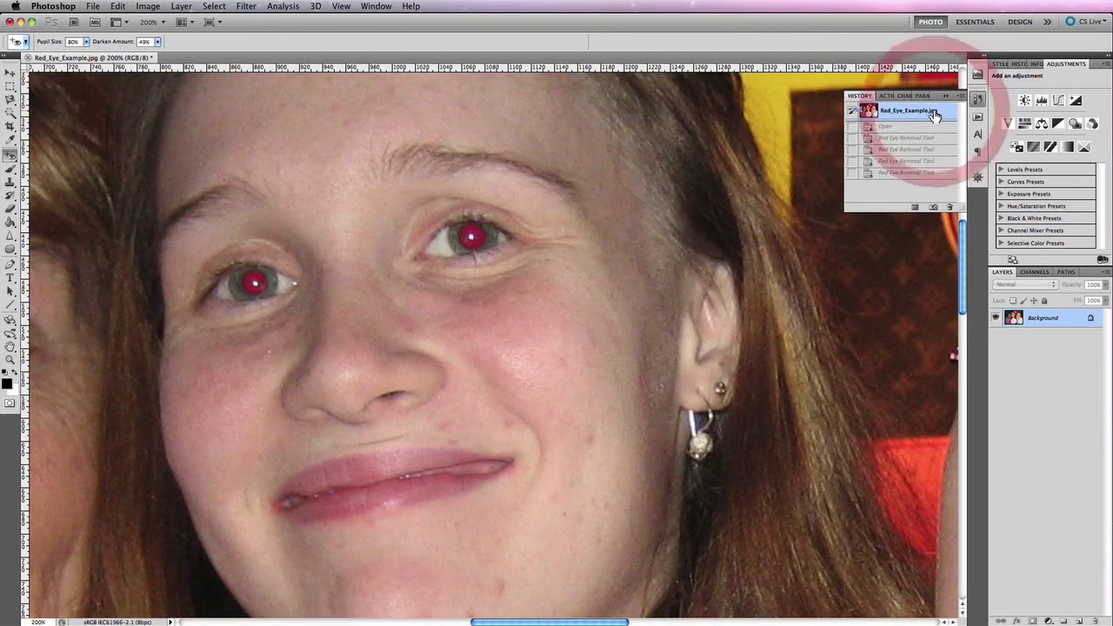
pyautogui.click(947, 96)
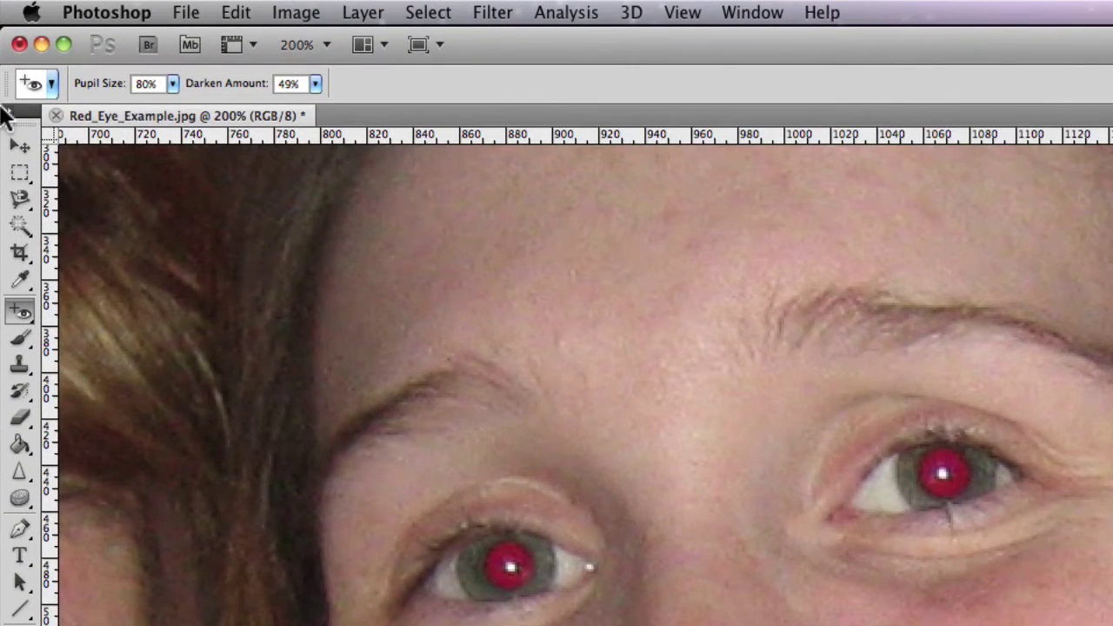
# Step: Draw an elliptical selection around the left pupil and add the right pupil with Shift
pyautogui.moveTo(20, 172); pyautogui.dragTo(164, 188)
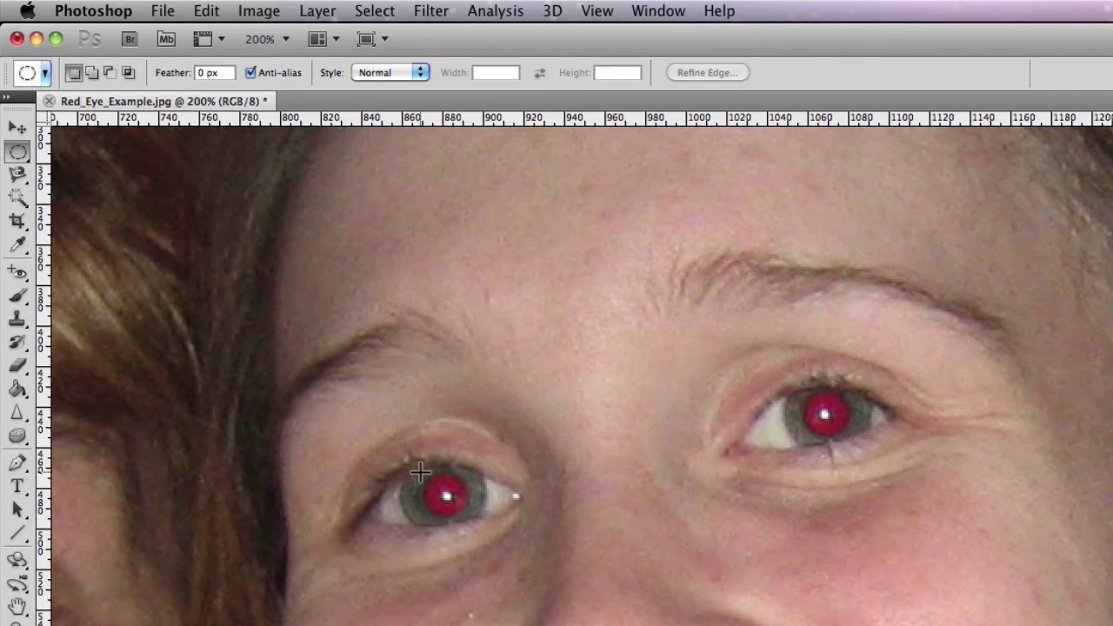
pyautogui.moveTo(437, 475); pyautogui.dragTo(467, 517)
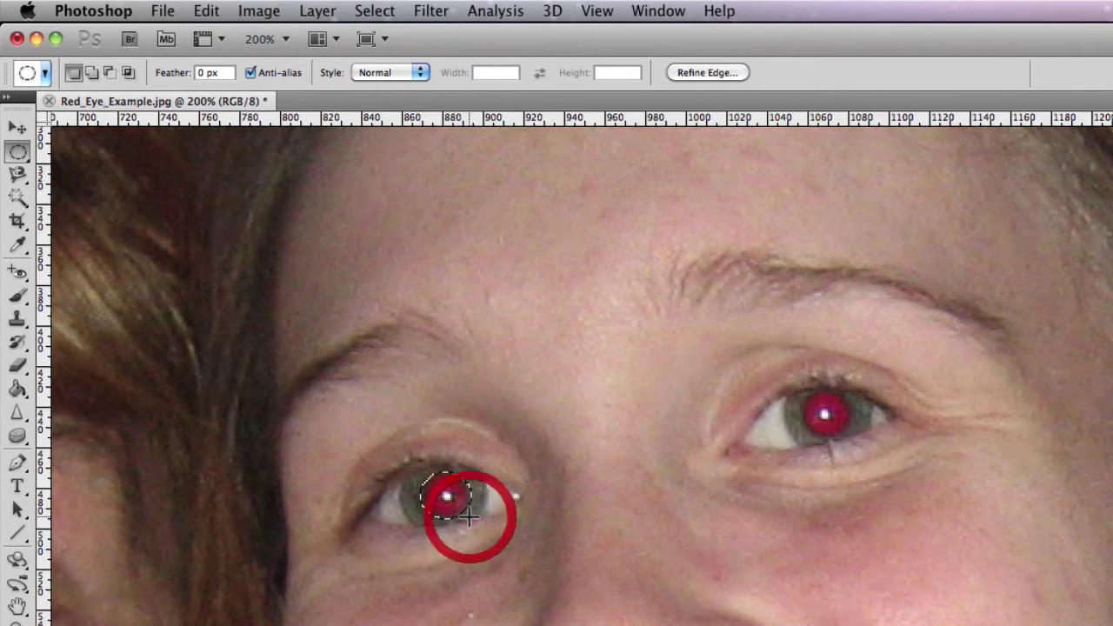
pyautogui.press('shift')
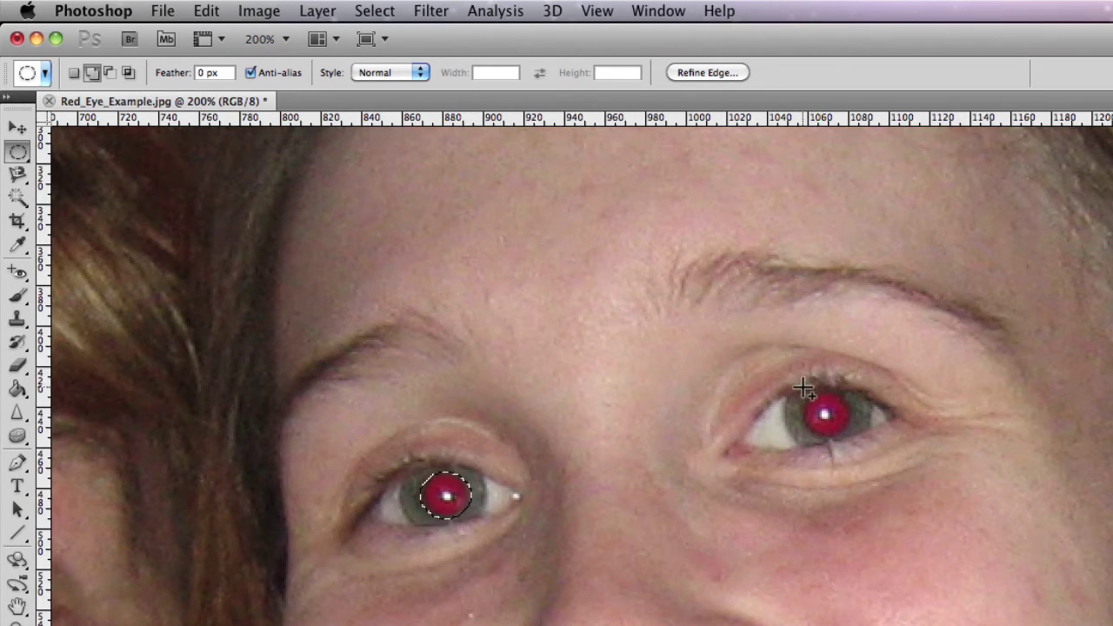
pyautogui.moveTo(807, 389); pyautogui.dragTo(852, 444)
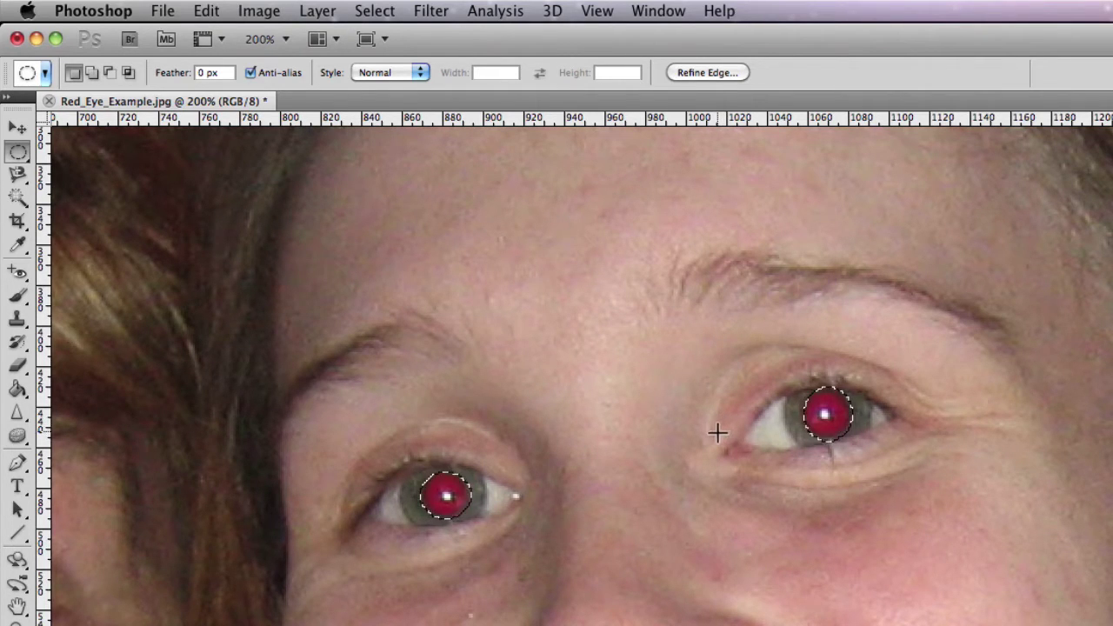
# Step: Apply a 3-pixel Feather Radius to the pupil selection via Select > Modify > Feather
pyautogui.click(382, 11)
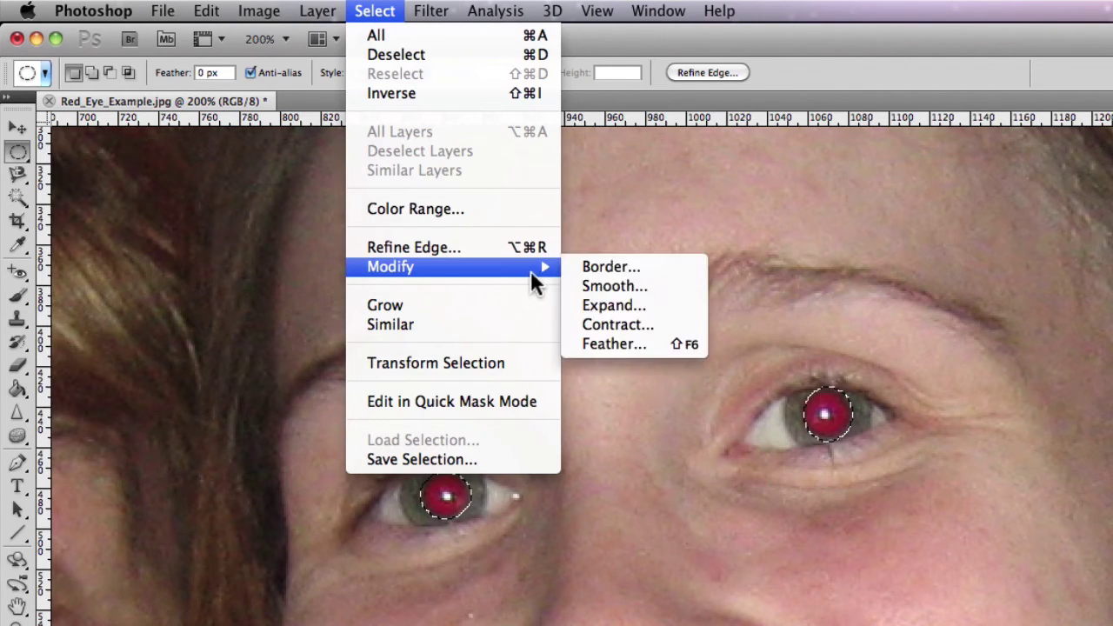
pyautogui.click(641, 344)
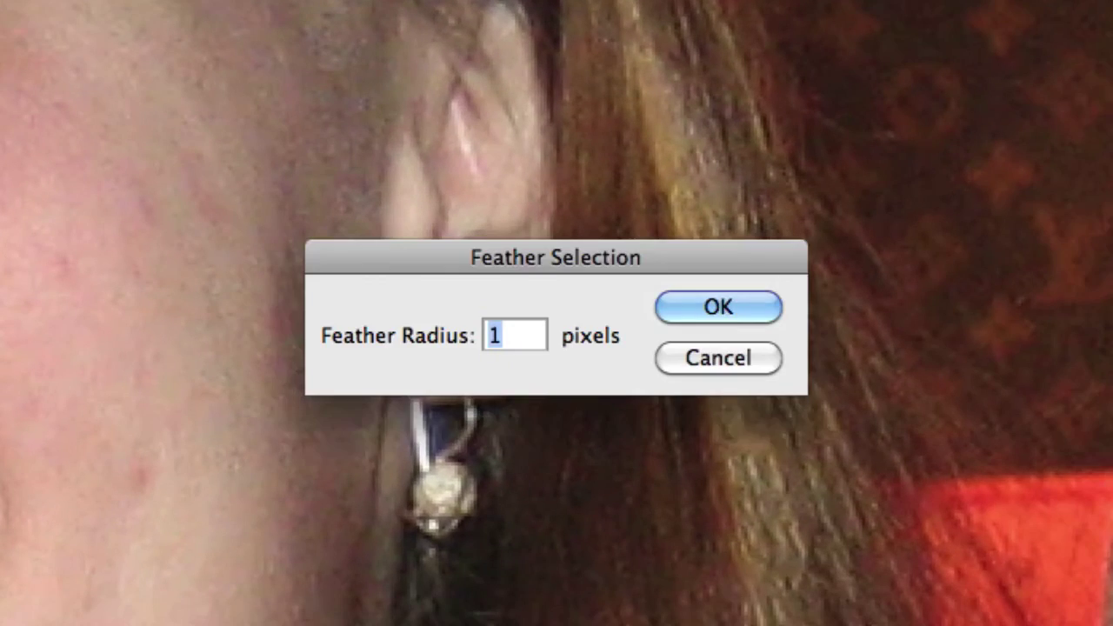
pyautogui.write('3')
pyautogui.click(681, 305)
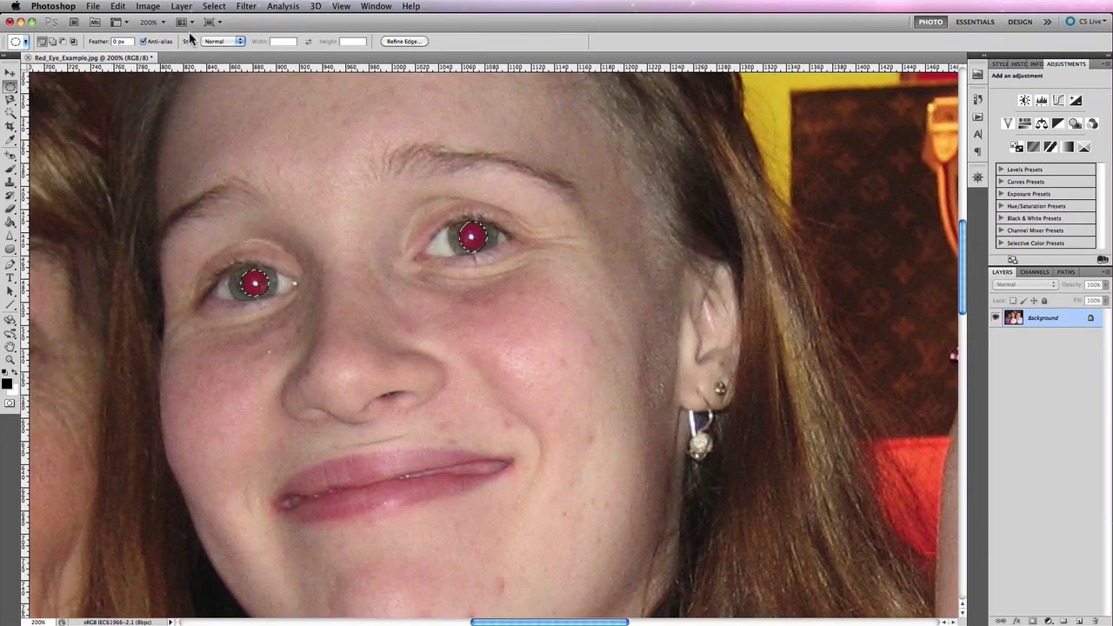
# Step: Create the Hue/Saturation 1 adjustment layer via Layer > New Adjustment Layer
pyautogui.click(181, 6)
pyautogui.moveTo(259, 118)
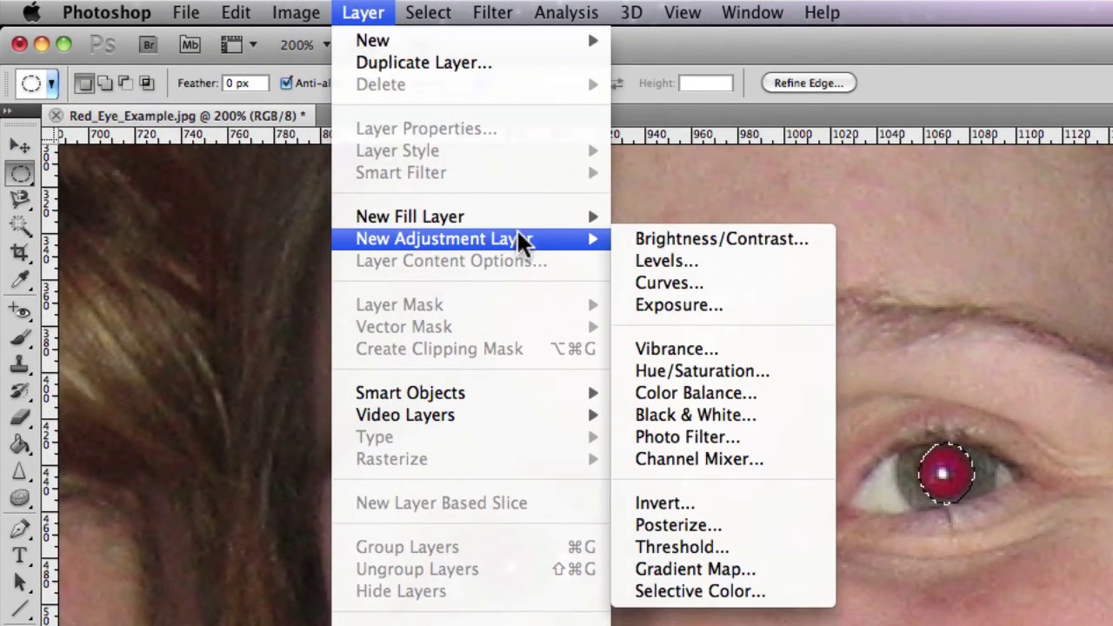
pyautogui.click(802, 371)
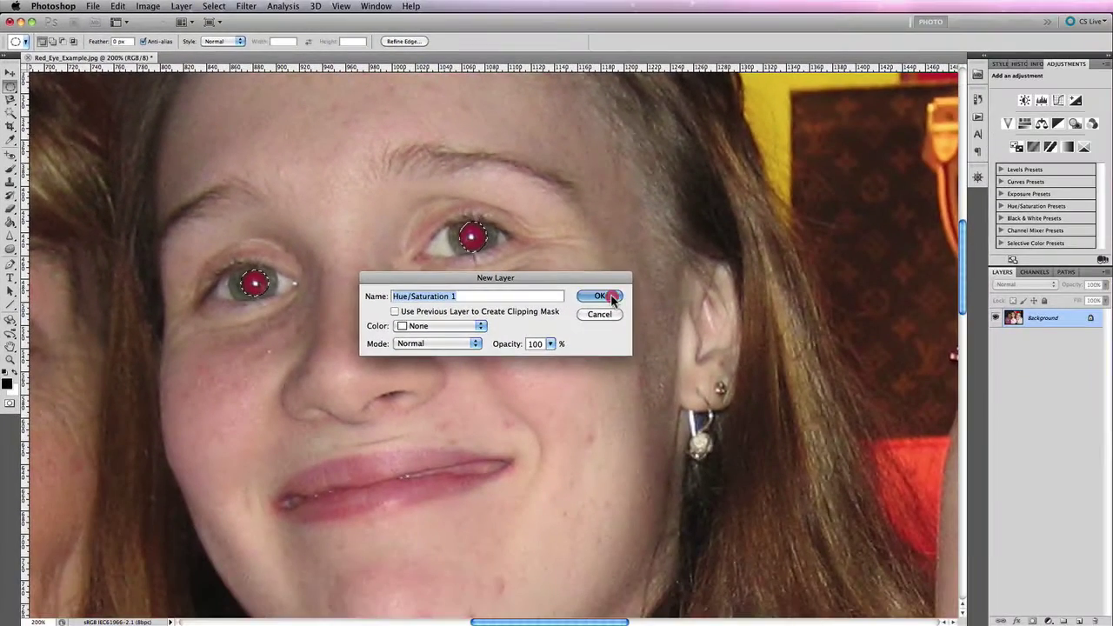
pyautogui.click(611, 298)
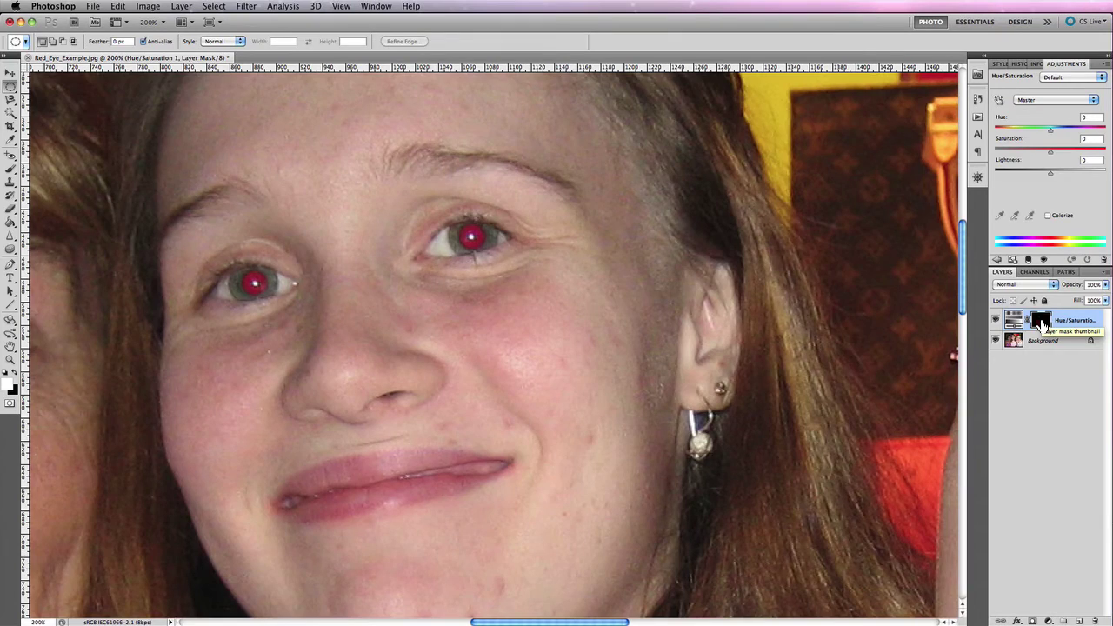
pyautogui.keyDown('alt'); pyautogui.click(1043, 324); pyautogui.keyUp('alt')
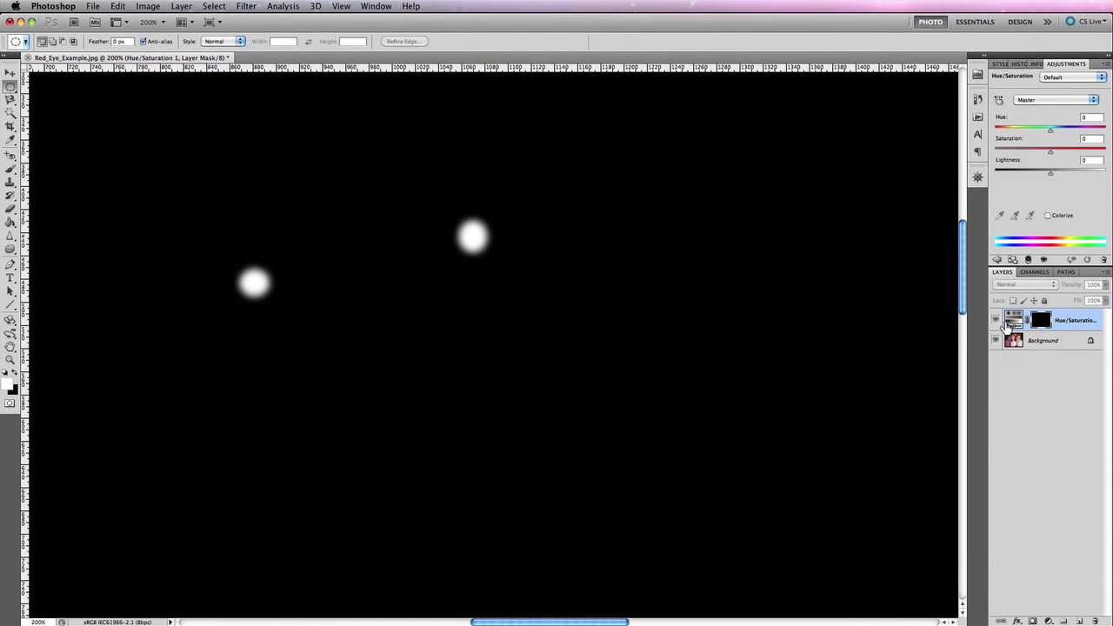
pyautogui.click(1015, 322)
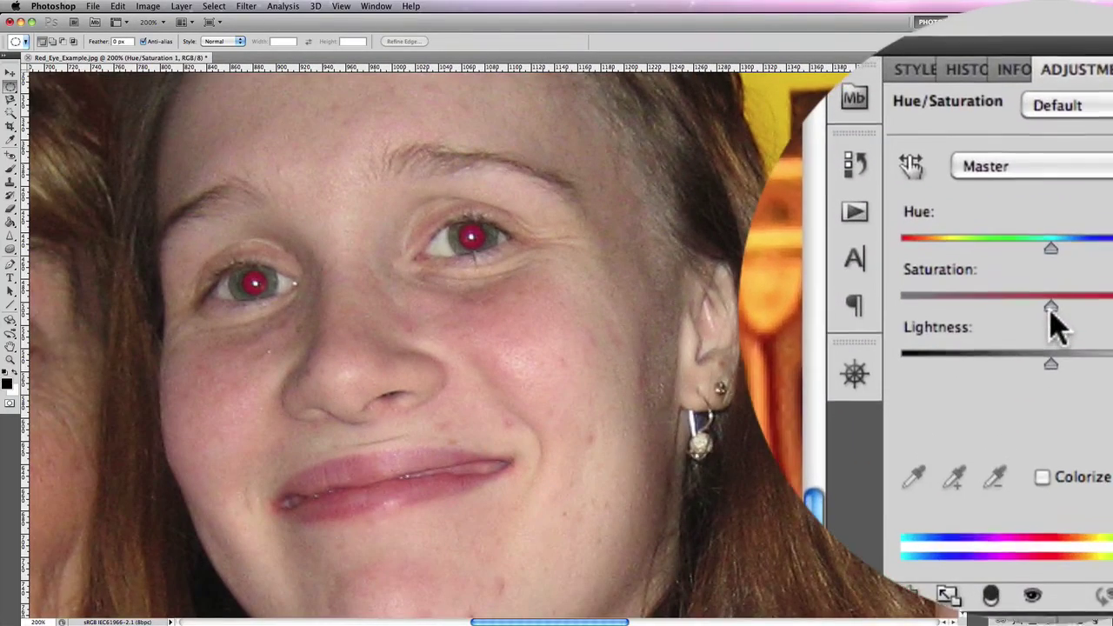
# Step: Set the Hue/Saturation layer to Saturation -100 and Lightness -55
pyautogui.click(990, 199)
pyautogui.moveTo(1055, 327); pyautogui.dragTo(979, 326)
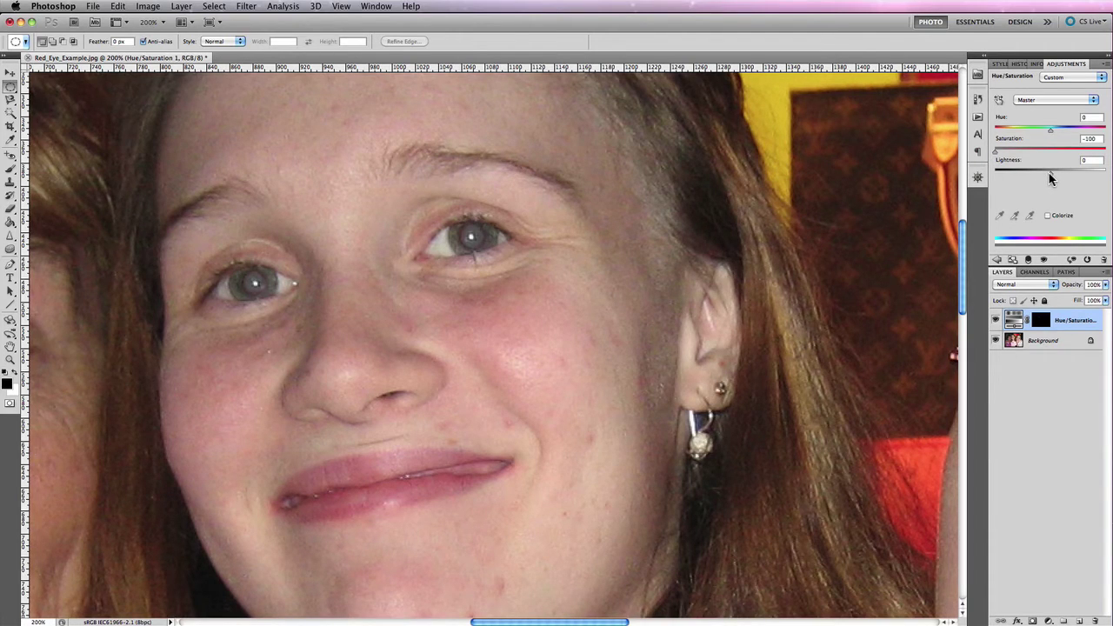
pyautogui.moveTo(1050, 177); pyautogui.dragTo(1023, 177)
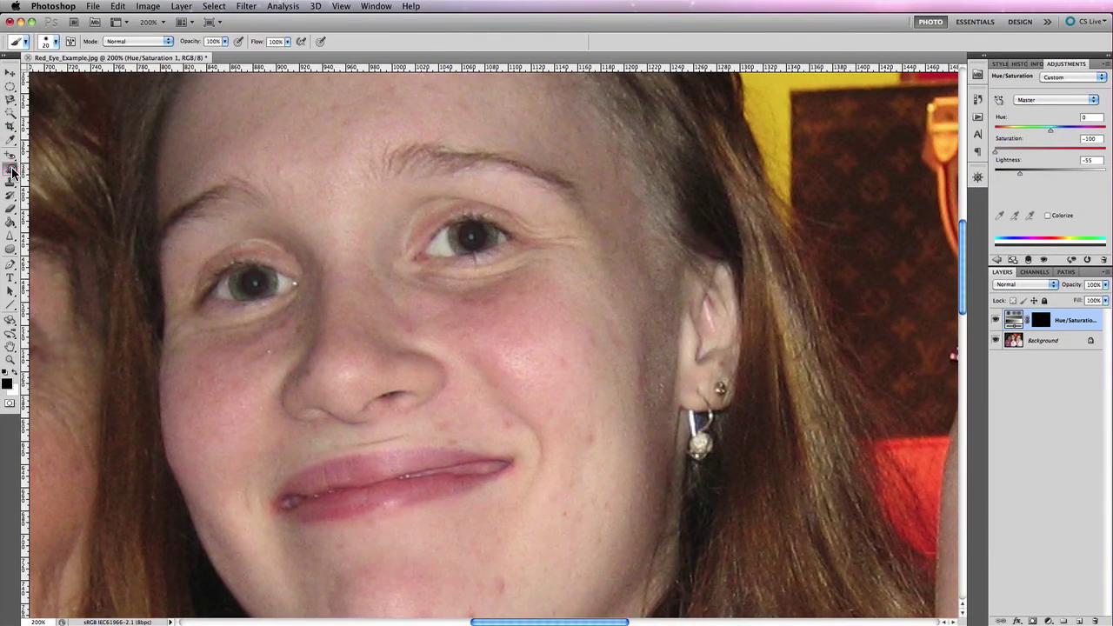
# Step: Paint white on the Hue/Saturation mask over both pupils' leftover red edges
pyautogui.click(1040, 325)
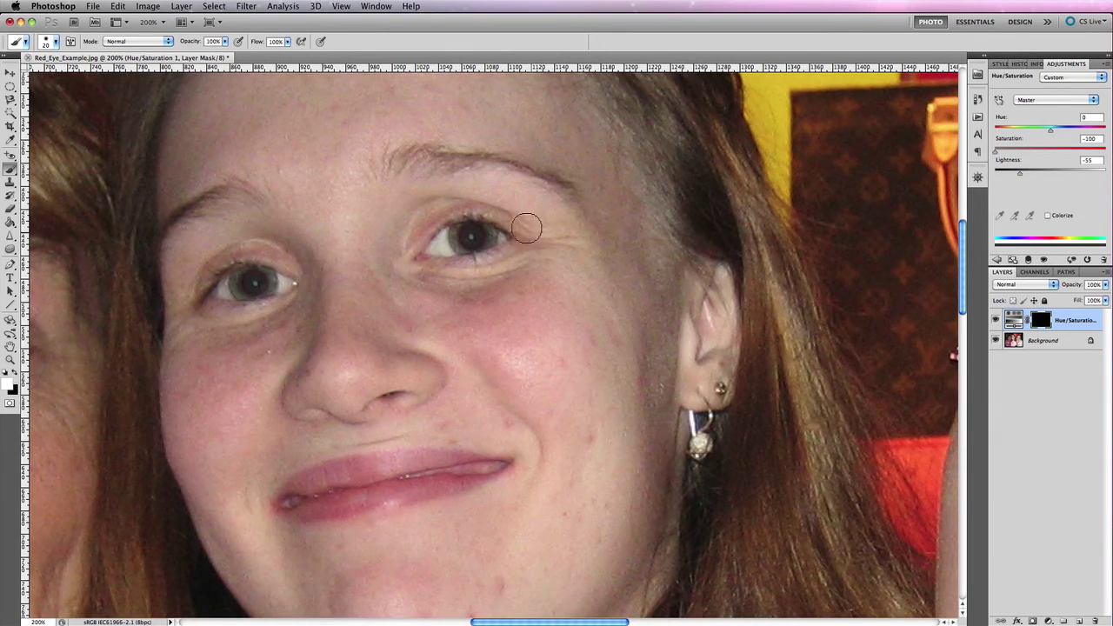
pyautogui.click(468, 233)
pyautogui.moveTo(468, 233)
pyautogui.mouseDown()
pyautogui.moveTo(476, 236)
pyautogui.moveTo(467, 232)
pyautogui.mouseUp()
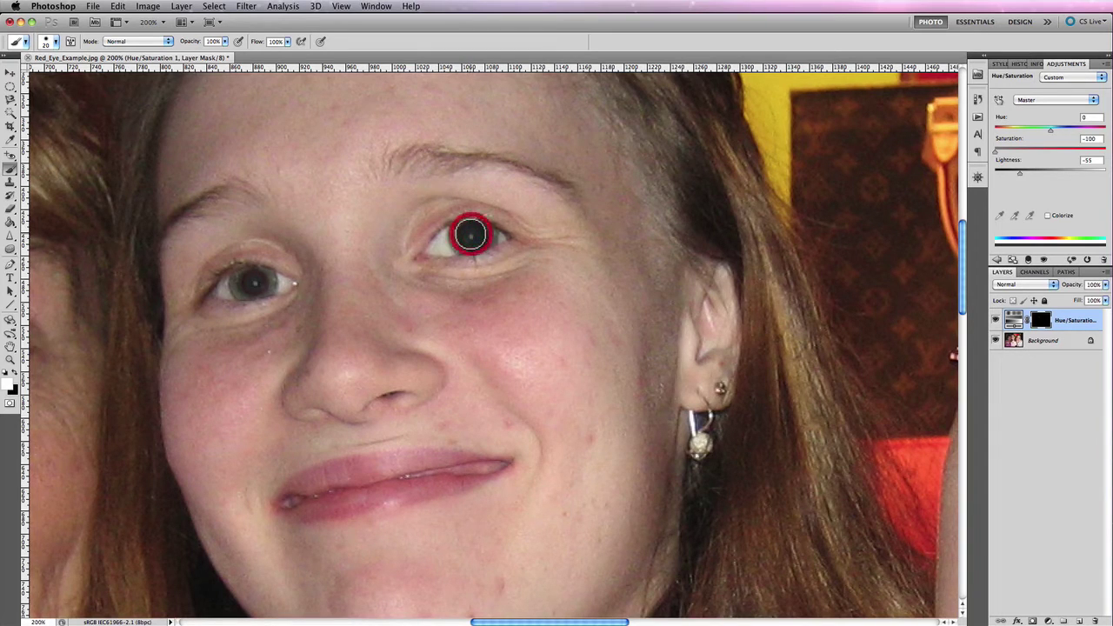
pyautogui.moveTo(250, 284); pyautogui.dragTo(252, 280)
pyautogui.click(494, 230)
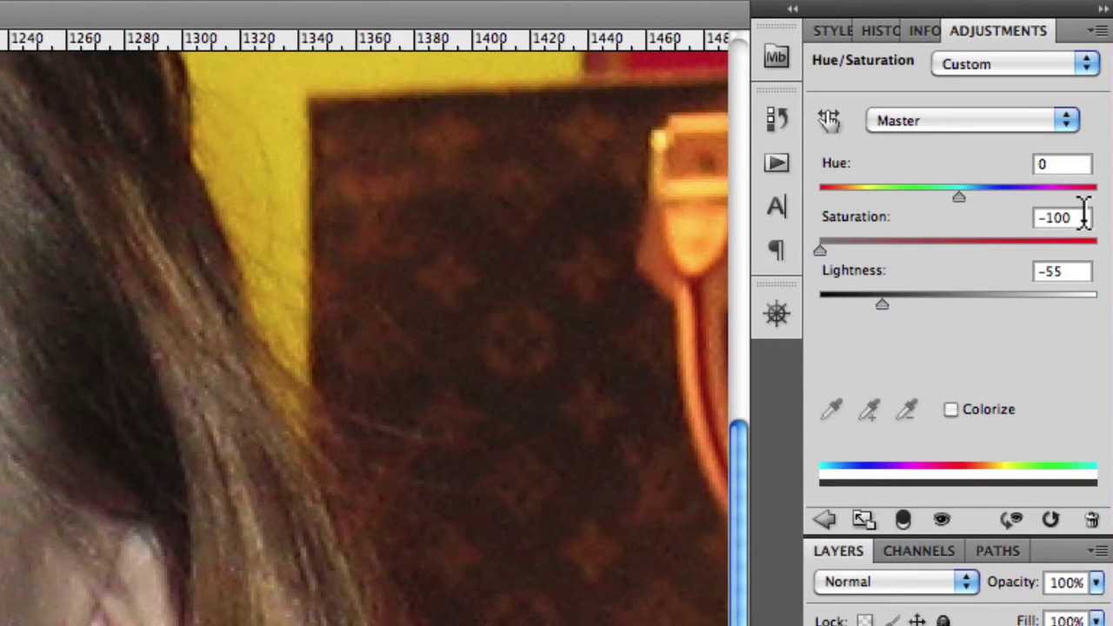
# Step: Reset the Master Saturation and Lightness values to 0
pyautogui.click(1085, 217)
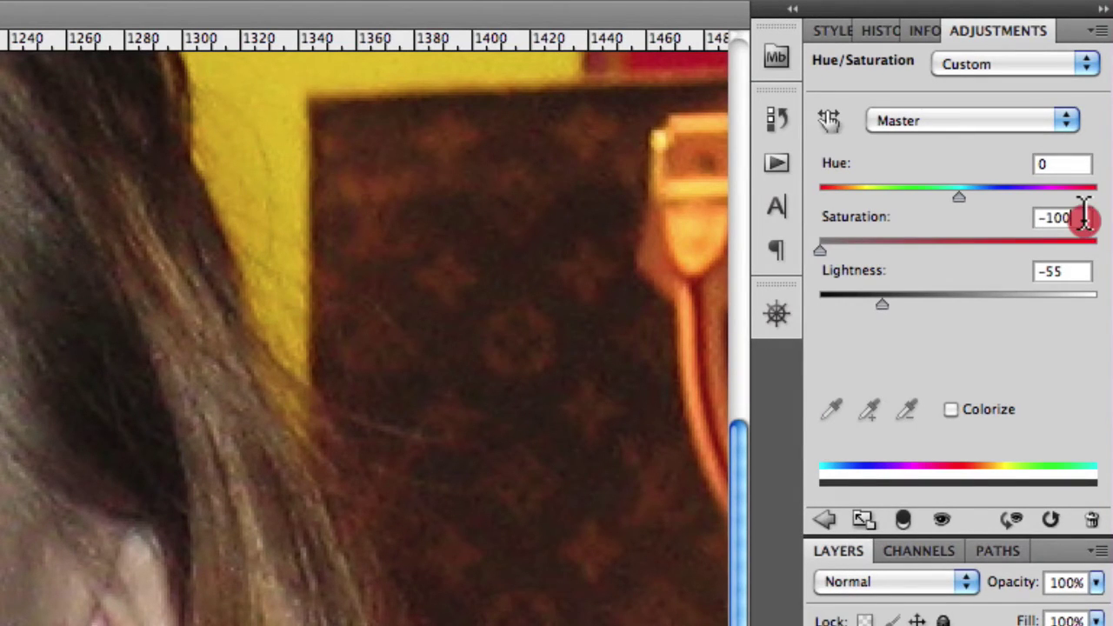
pyautogui.moveTo(1085, 218); pyautogui.dragTo(960, 217)
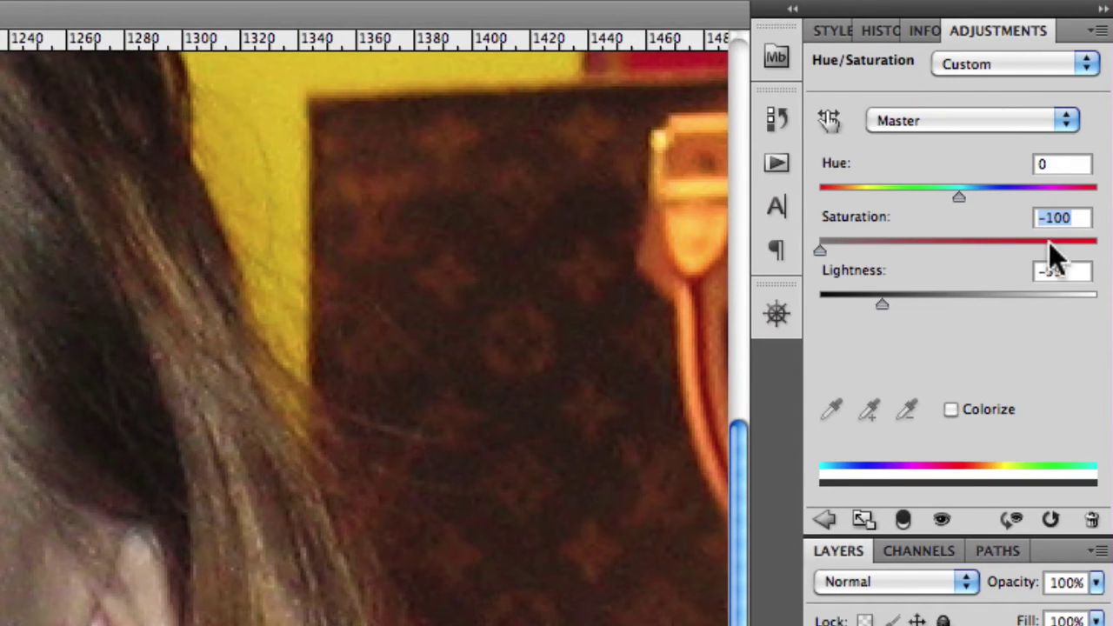
pyautogui.write('0')
pyautogui.moveTo(1071, 271); pyautogui.dragTo(997, 280)
pyautogui.write('0')
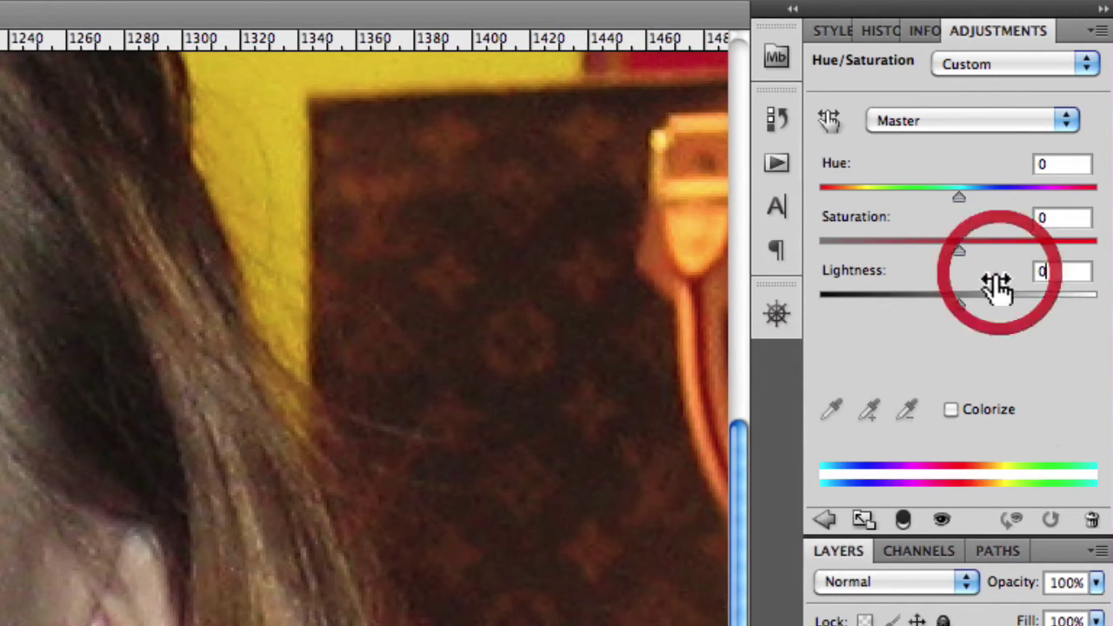
# Step: Limit the adjustment to Reds and set their Saturation to -91
pyautogui.click(954, 126)
pyautogui.click(956, 137)
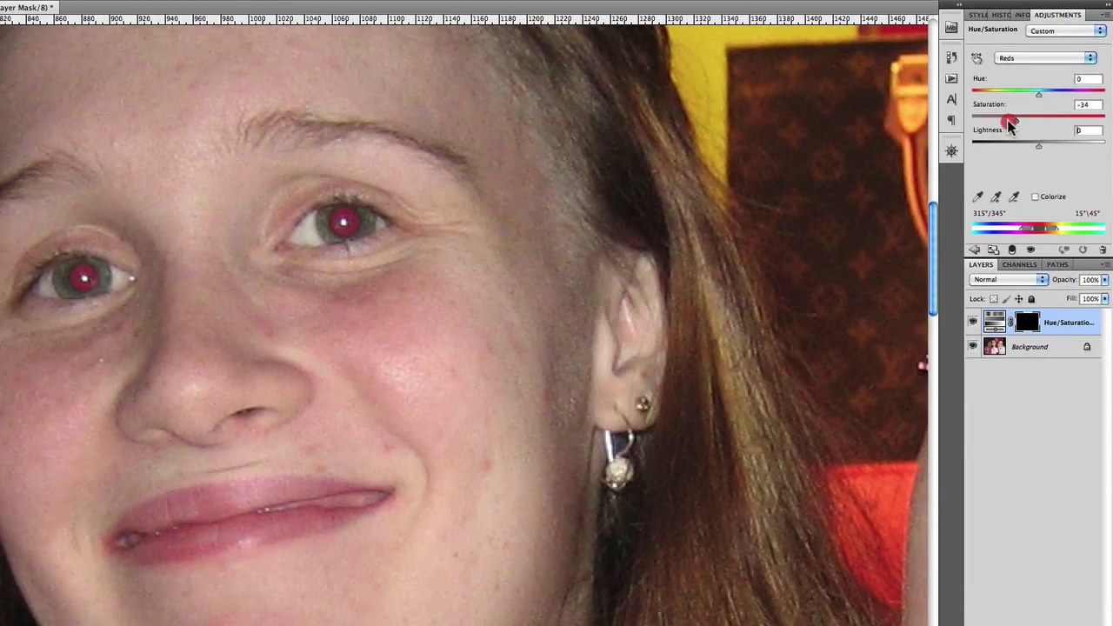
pyautogui.moveTo(1009, 127); pyautogui.dragTo(979, 126)
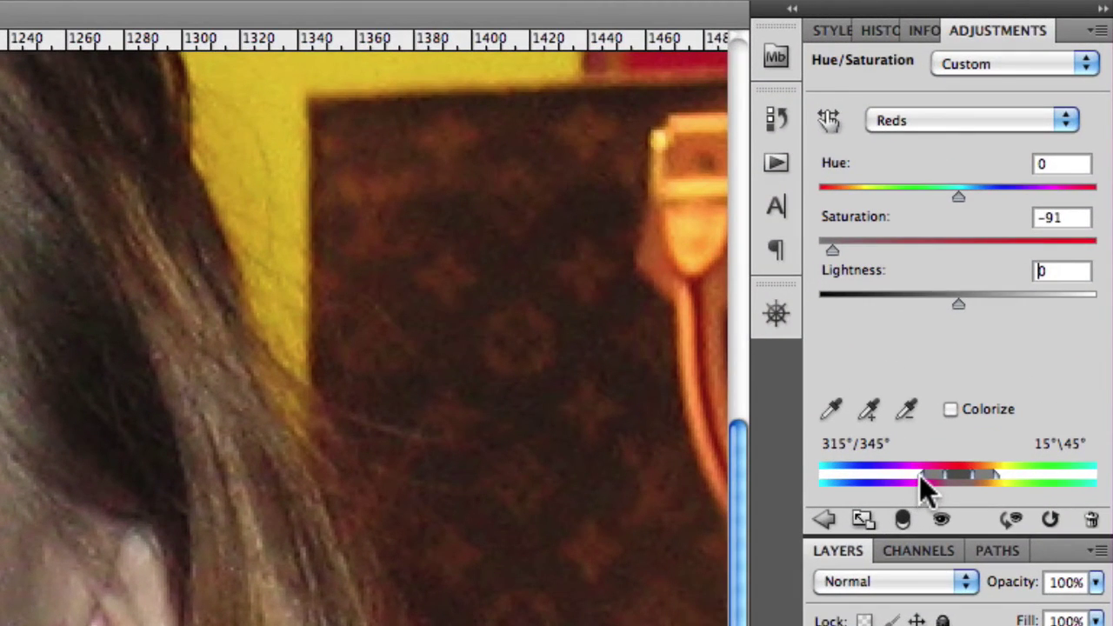
# Step: Widen the Reds range toward magenta and yellow, to 287°/308° through 46°\66°
pyautogui.moveTo(920, 475)
pyautogui.mouseDown()
pyautogui.moveTo(902, 473)
pyautogui.moveTo(928, 474)
pyautogui.moveTo(917, 474)
pyautogui.mouseUp()
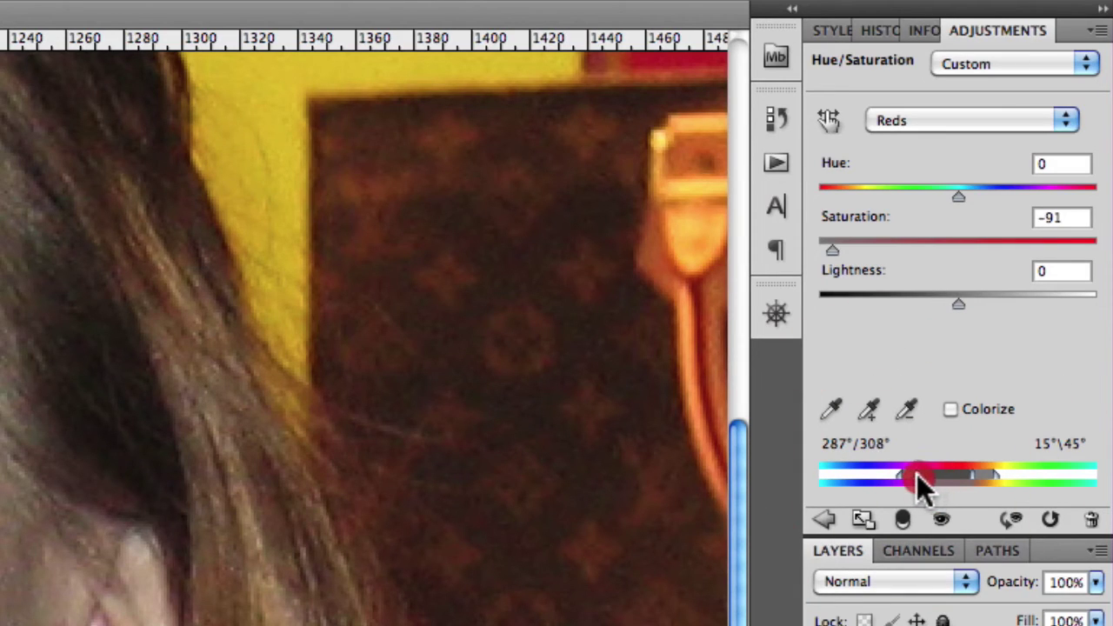
pyautogui.moveTo(995, 472)
pyautogui.mouseDown()
pyautogui.moveTo(1008, 472)
pyautogui.moveTo(975, 472)
pyautogui.moveTo(992, 475)
pyautogui.mouseUp()
pyautogui.click(976, 476)
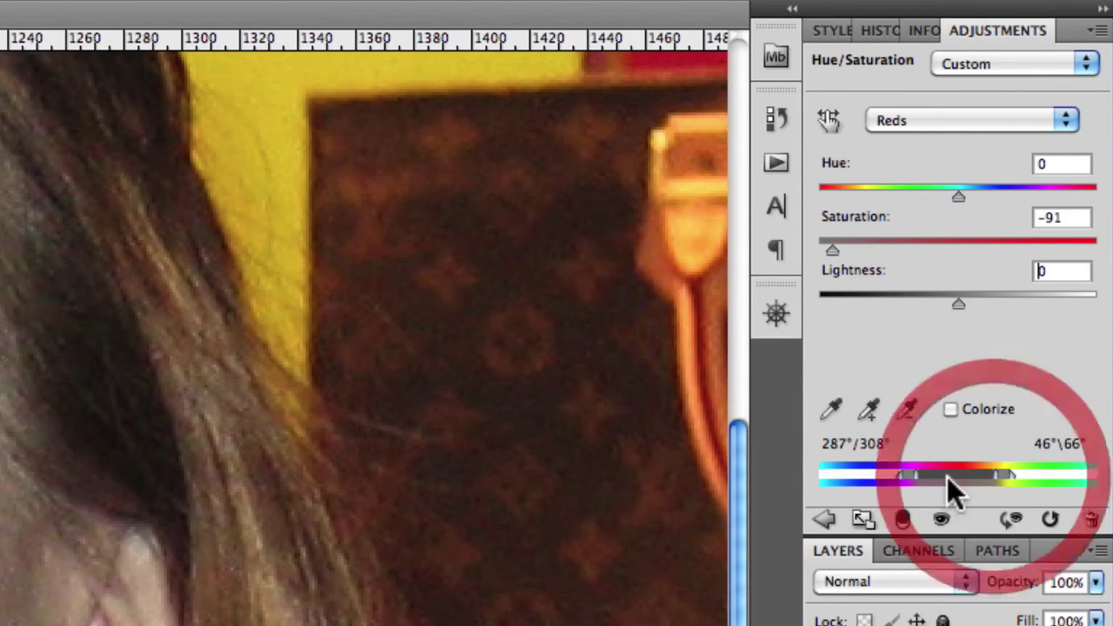